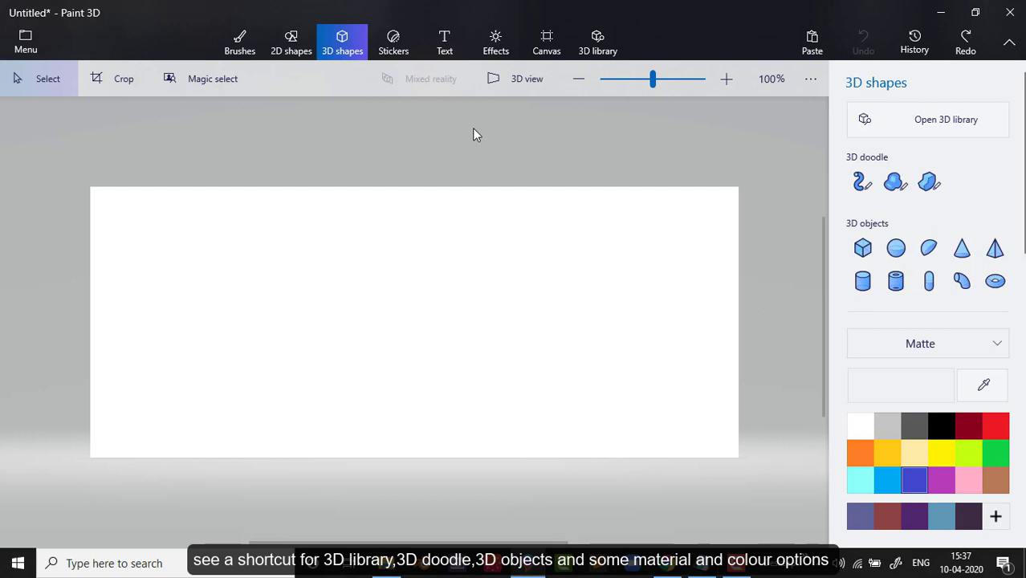
Add a blue 3D dog model to the middle of the canvas and move it to the canvas's left side.
scroll(927, 241, down, 2)
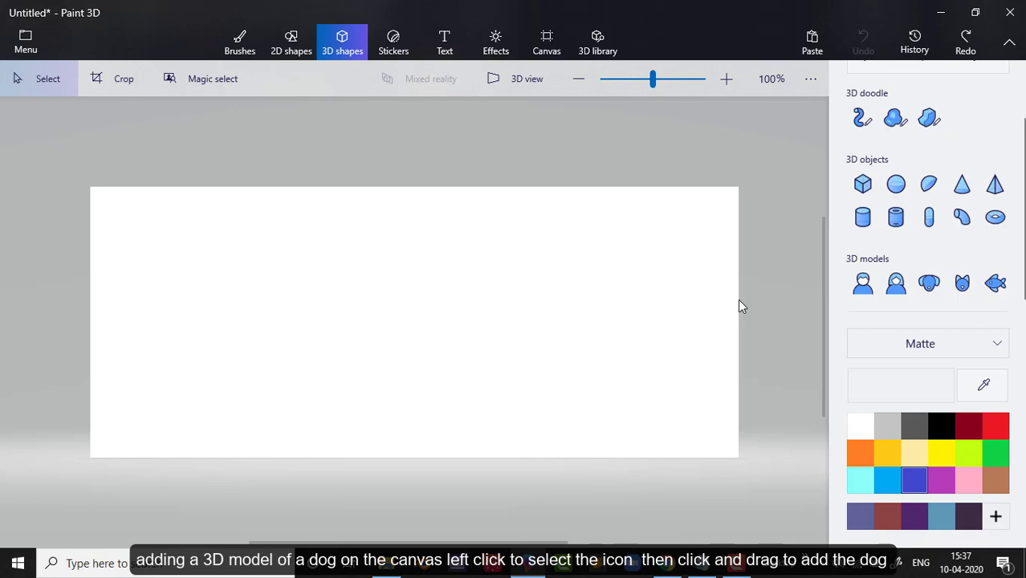
click(927, 279)
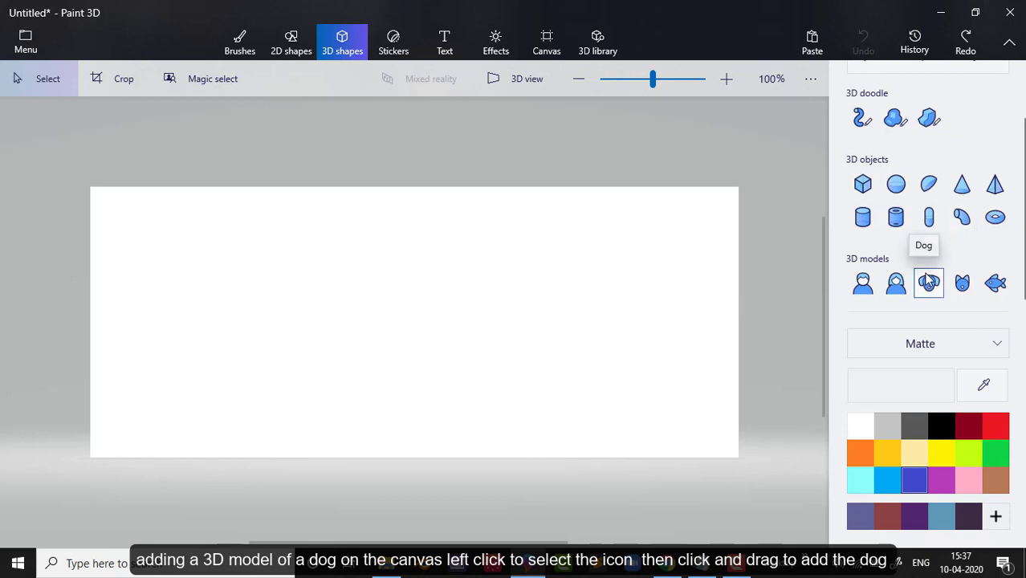
click(927, 279)
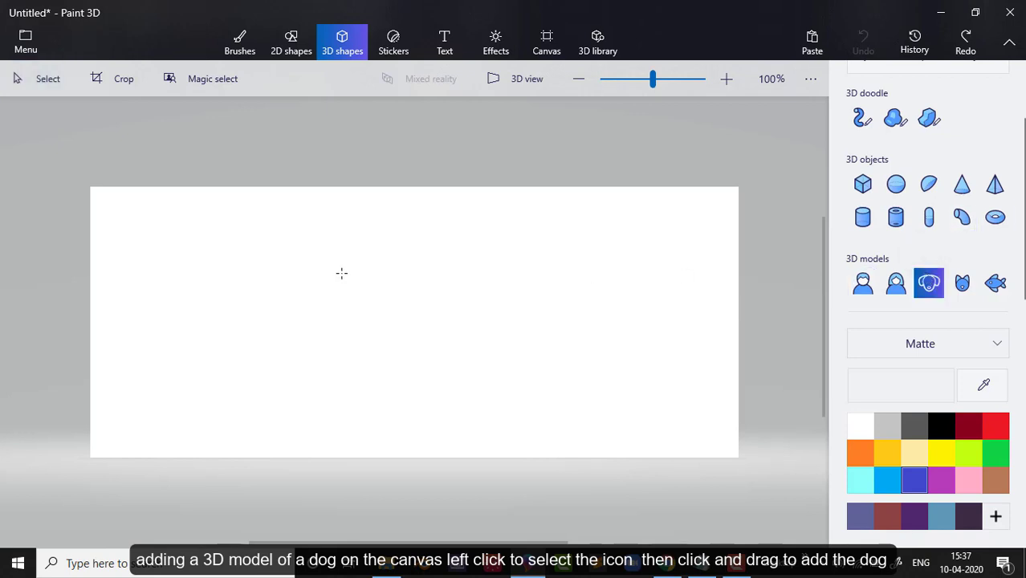
drag(341, 272, 493, 412)
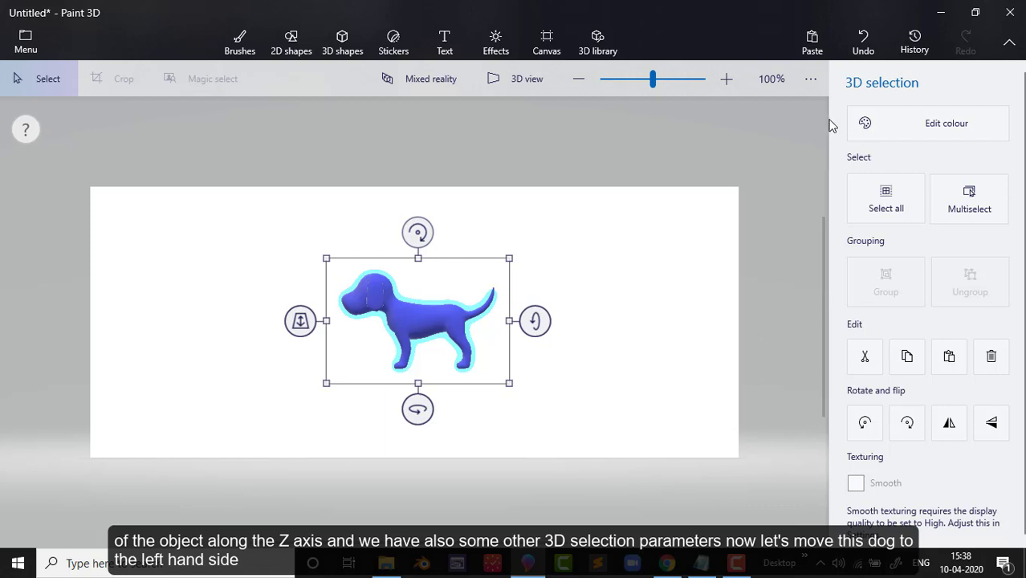
drag(481, 280, 285, 282)
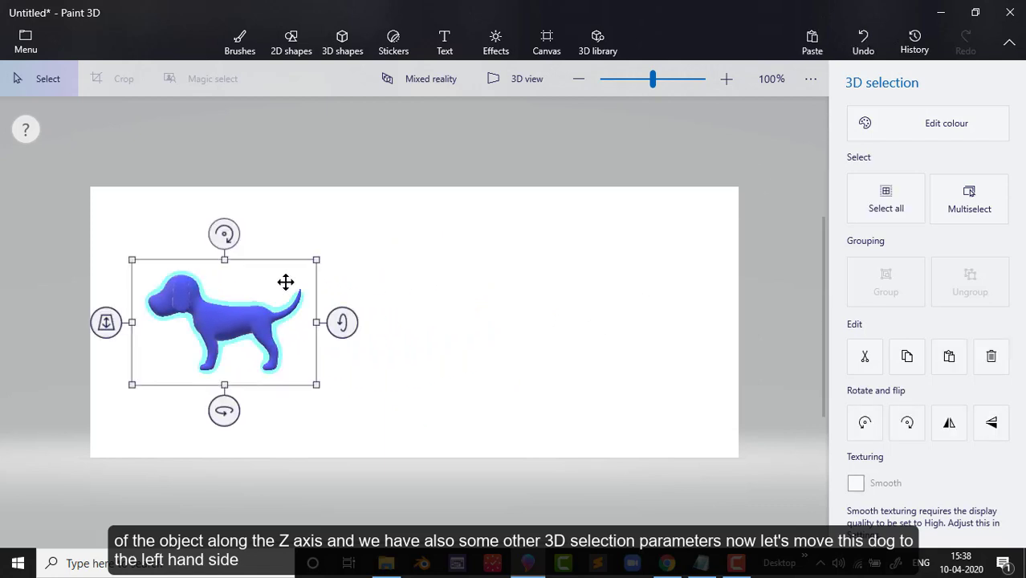
click(589, 280)
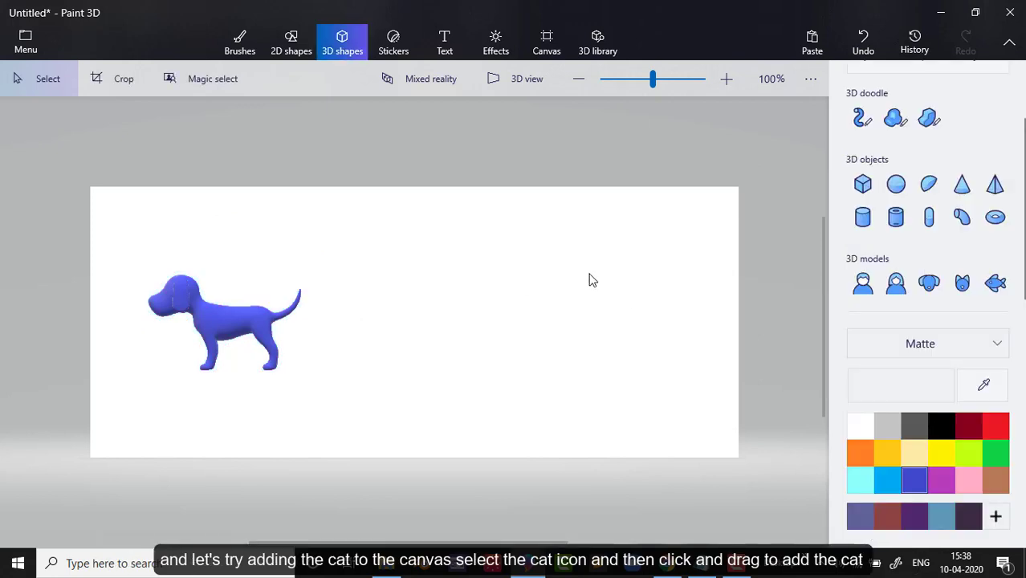
Add a blue 3D cat model to the right of the dog and inspect both models in 3D view.
click(962, 283)
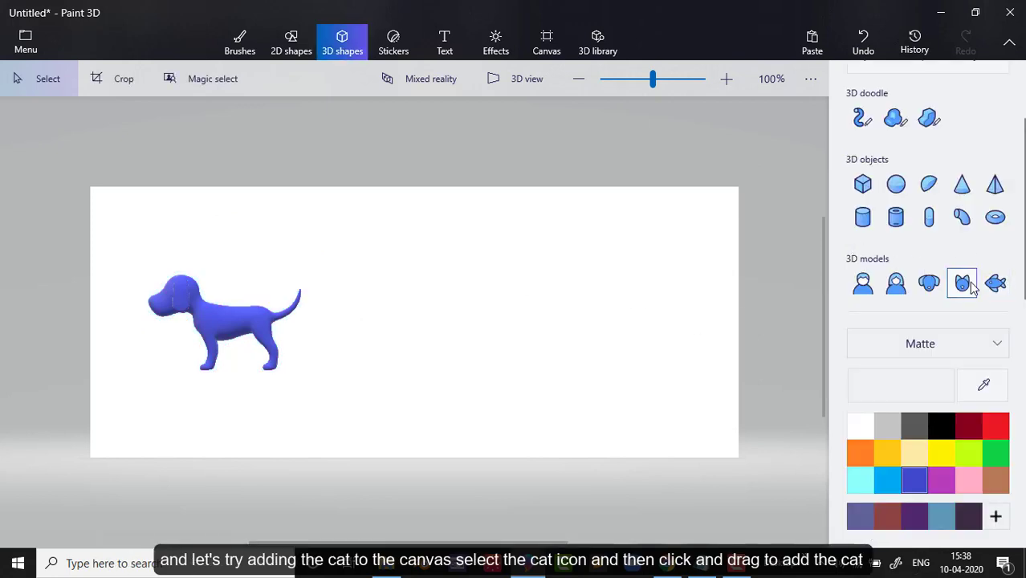
click(962, 283)
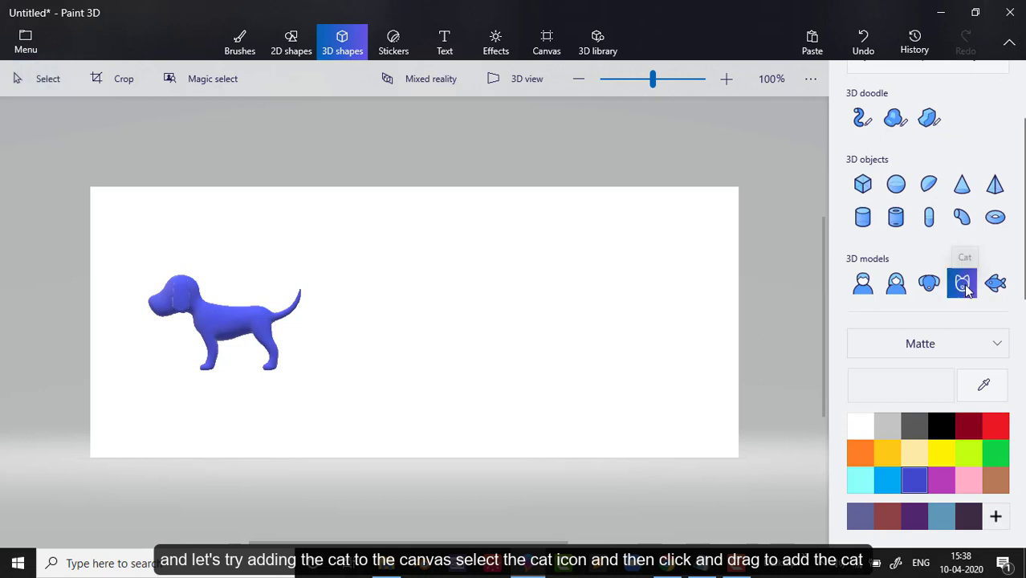
drag(457, 286, 598, 393)
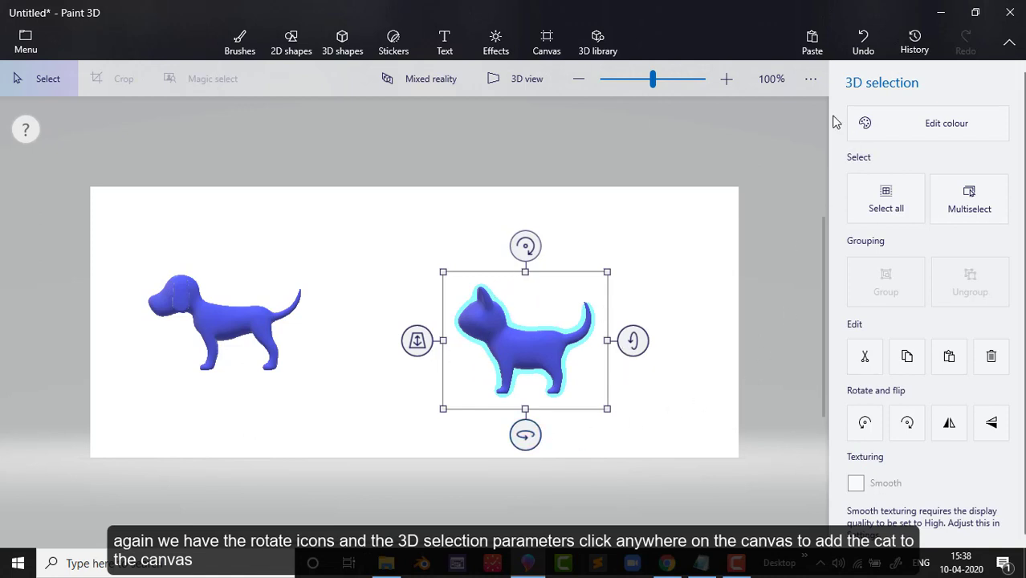
click(657, 255)
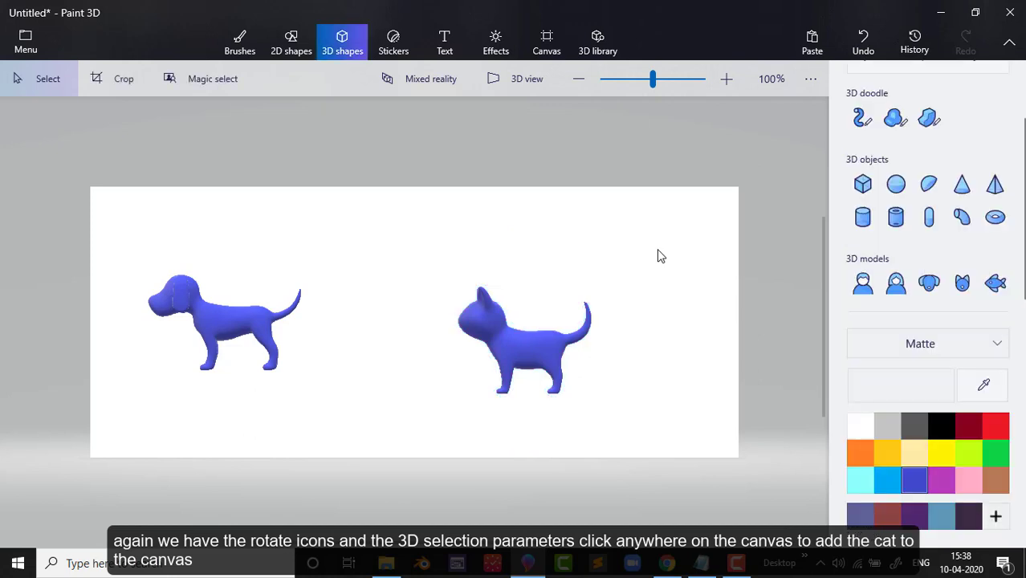
click(498, 79)
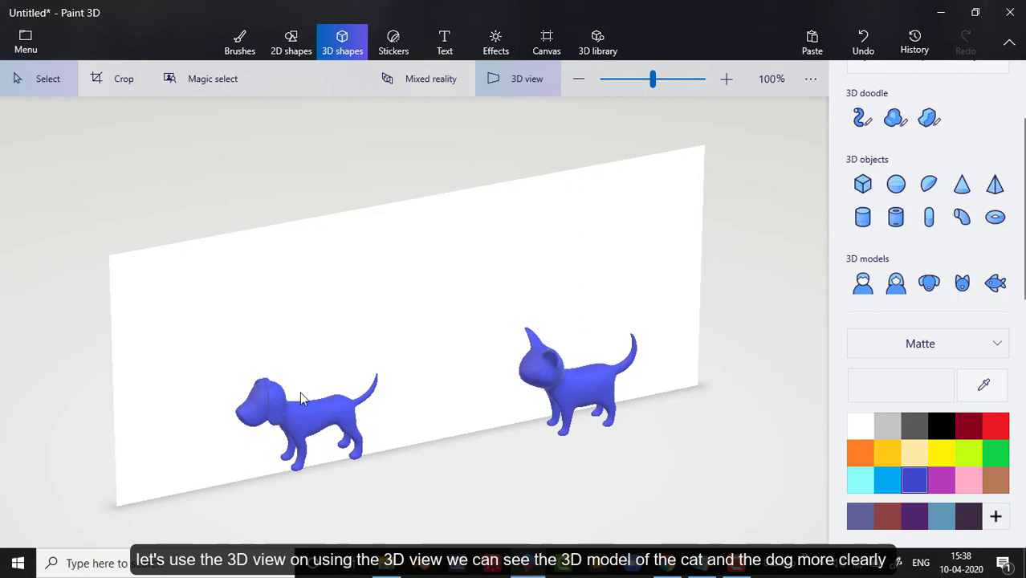
click(518, 87)
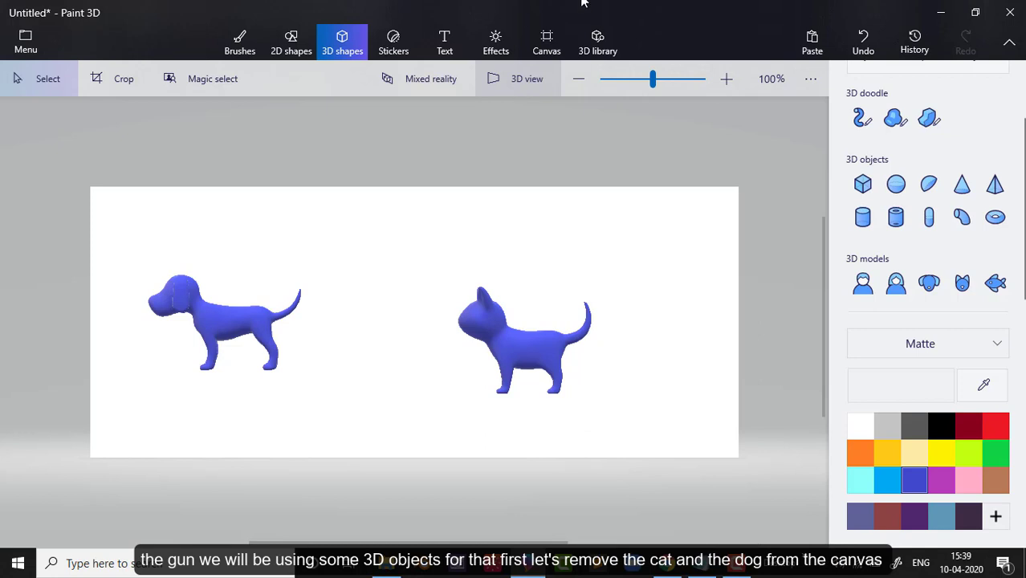
Undo the cat and dog additions to empty the canvas.
click(862, 38)
click(861, 38)
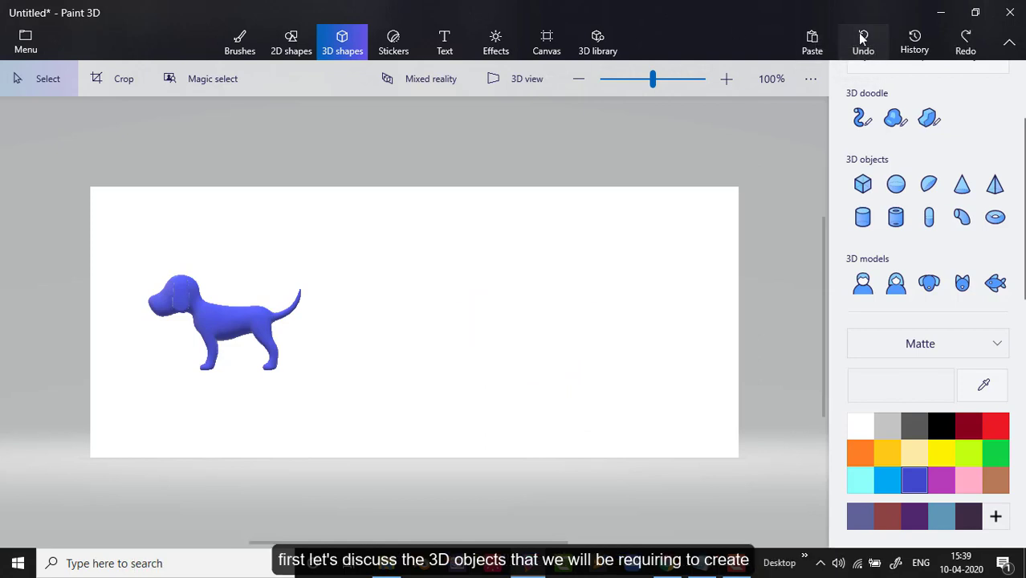
click(861, 38)
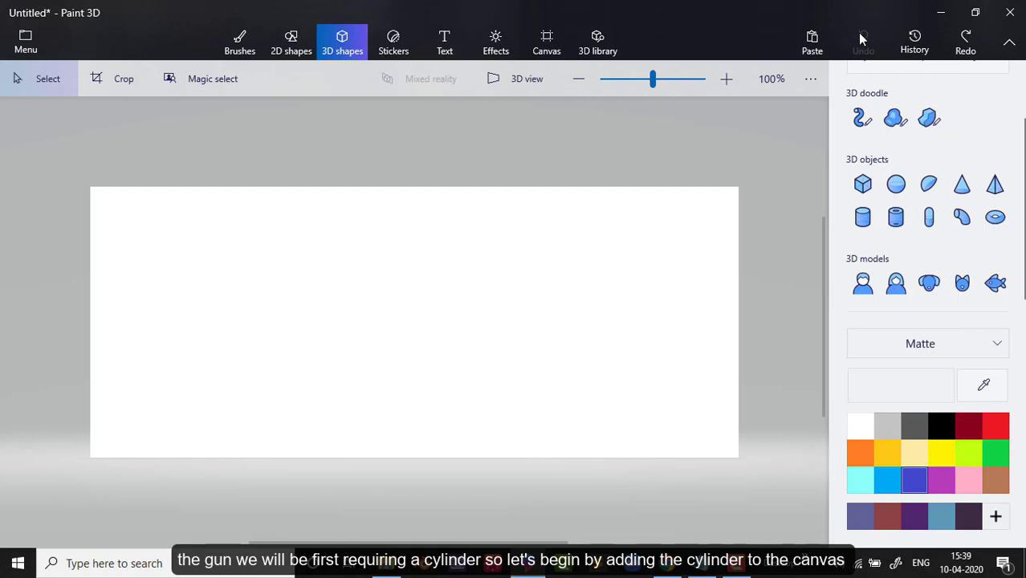
Add a blue 3D cylinder at the middle of the canvas and rotate it 90° about the Z axis to lie horizontally.
click(855, 225)
drag(375, 278, 429, 373)
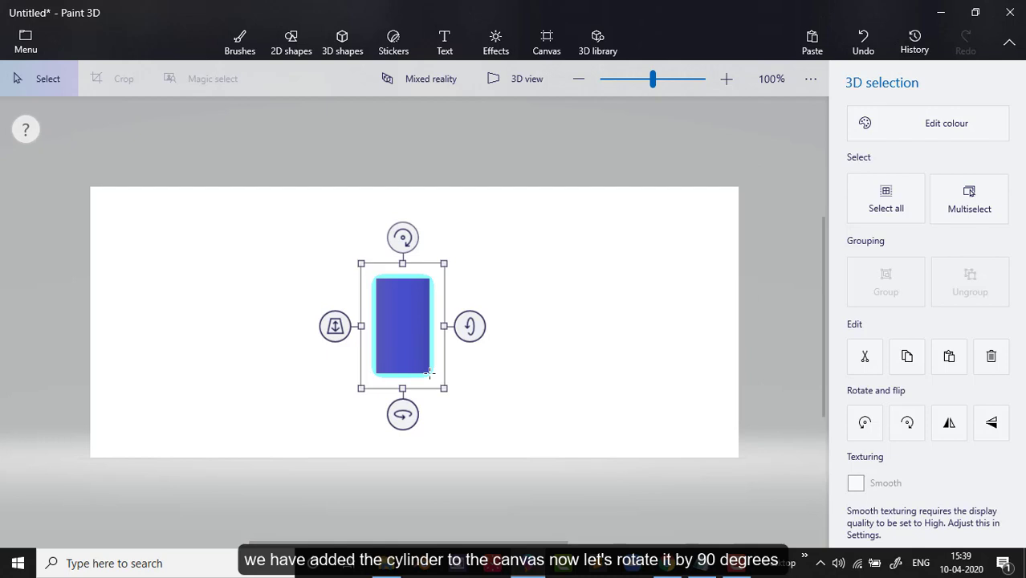
drag(401, 238, 340, 329)
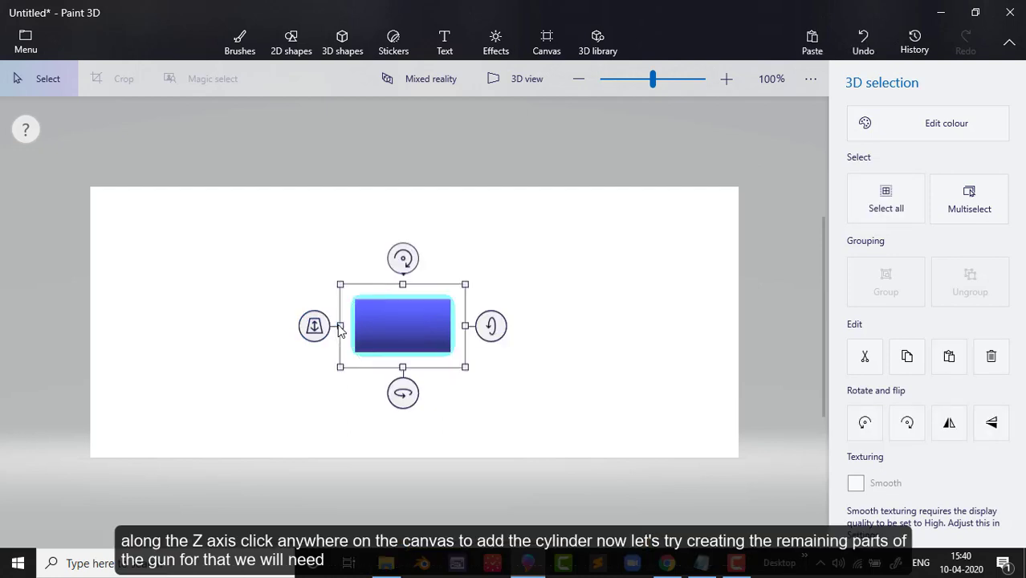
click(530, 335)
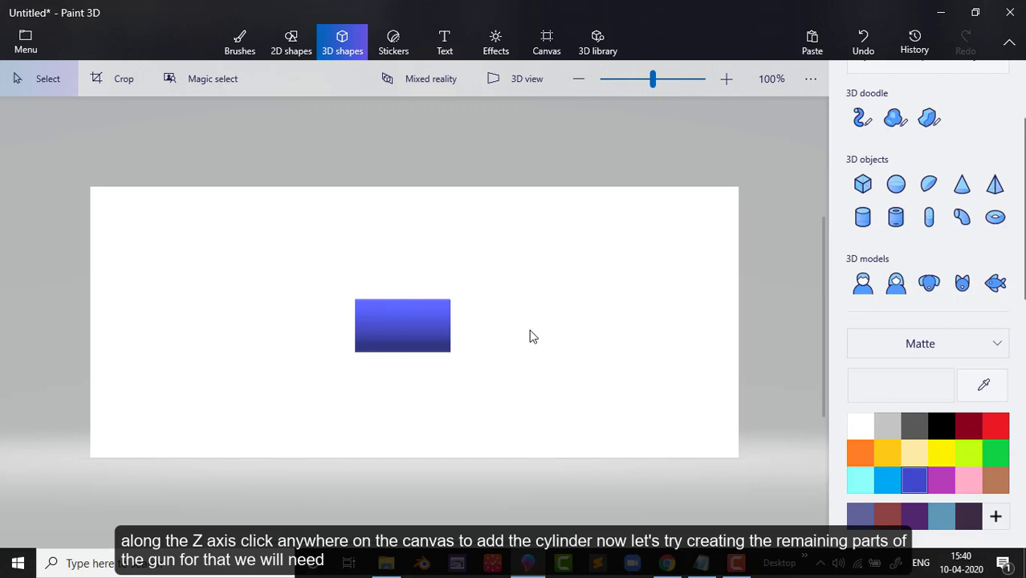
Add a curved cylinder, rotate it -180° about the X axis, and place it under the horizontal cylinder as the grip.
click(961, 217)
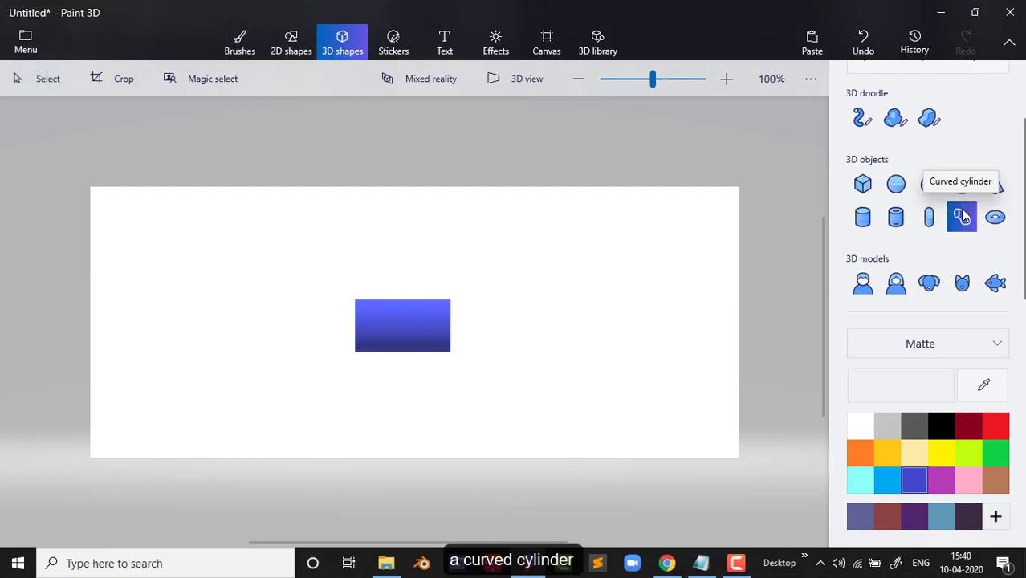
mouse_move(554, 310)
mouse_down()
mouse_move(591, 373)
mouse_move(634, 399)
mouse_up()
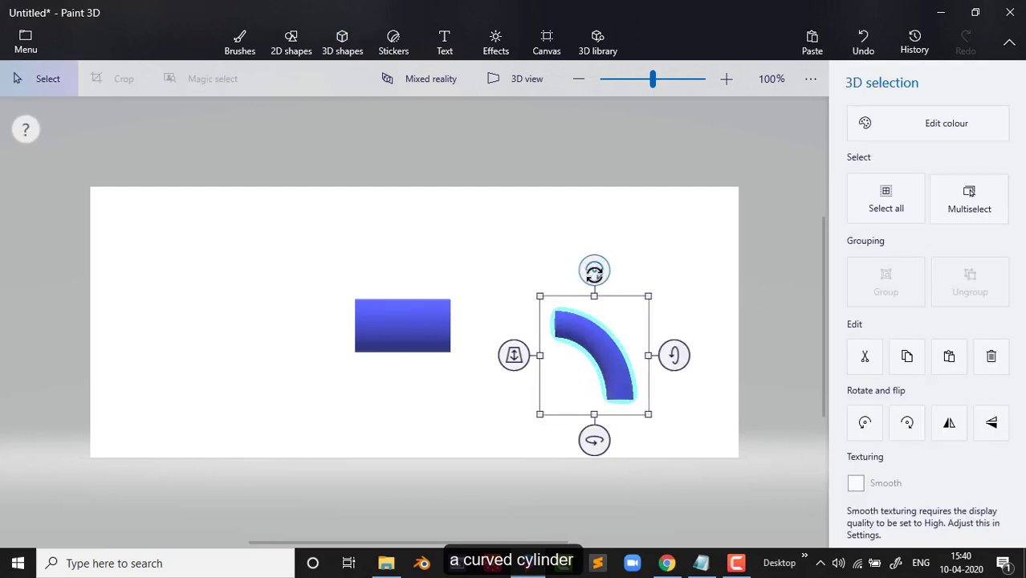
drag(674, 355, 617, 267)
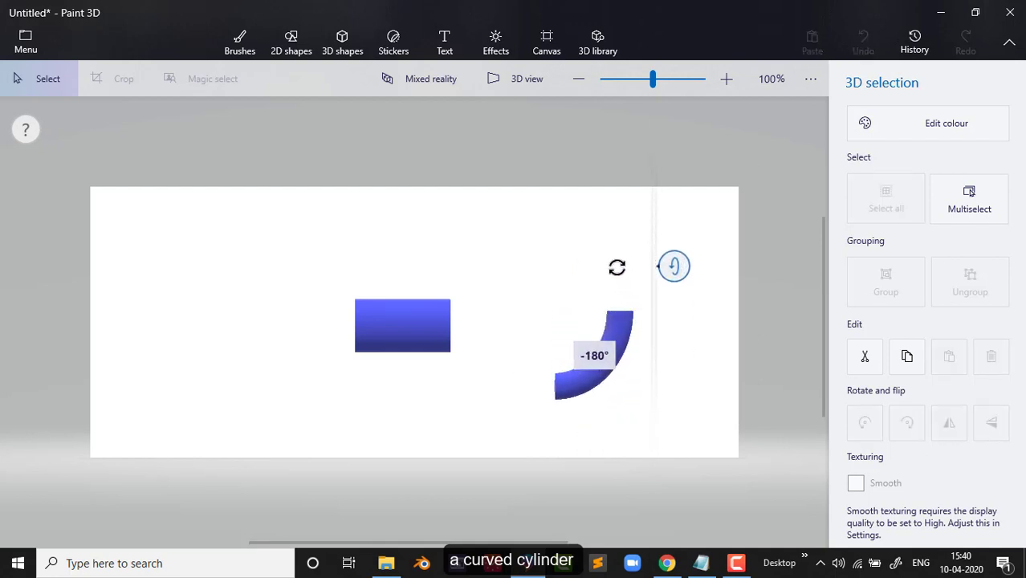
drag(617, 268, 614, 268)
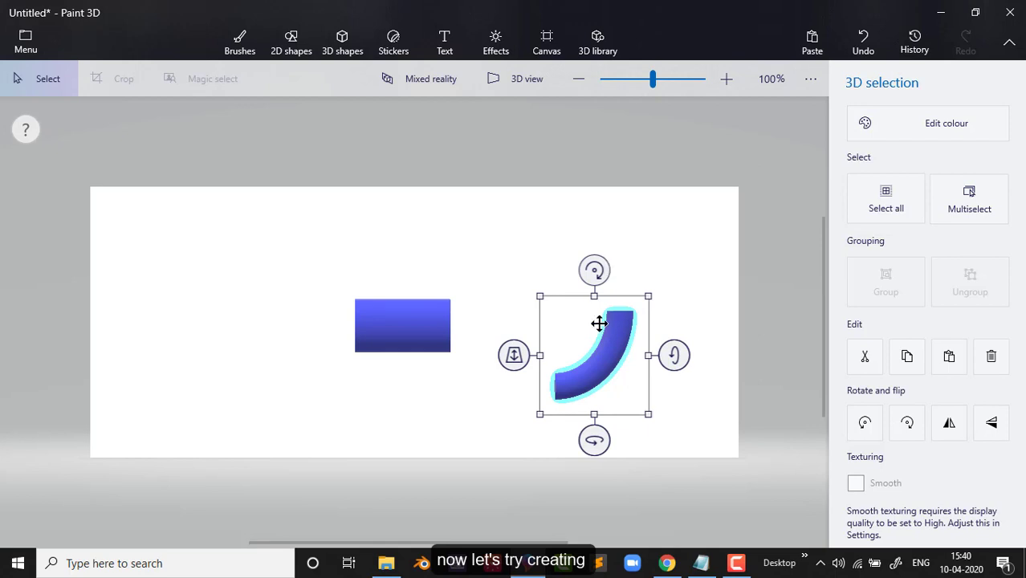
drag(591, 356, 362, 368)
click(518, 363)
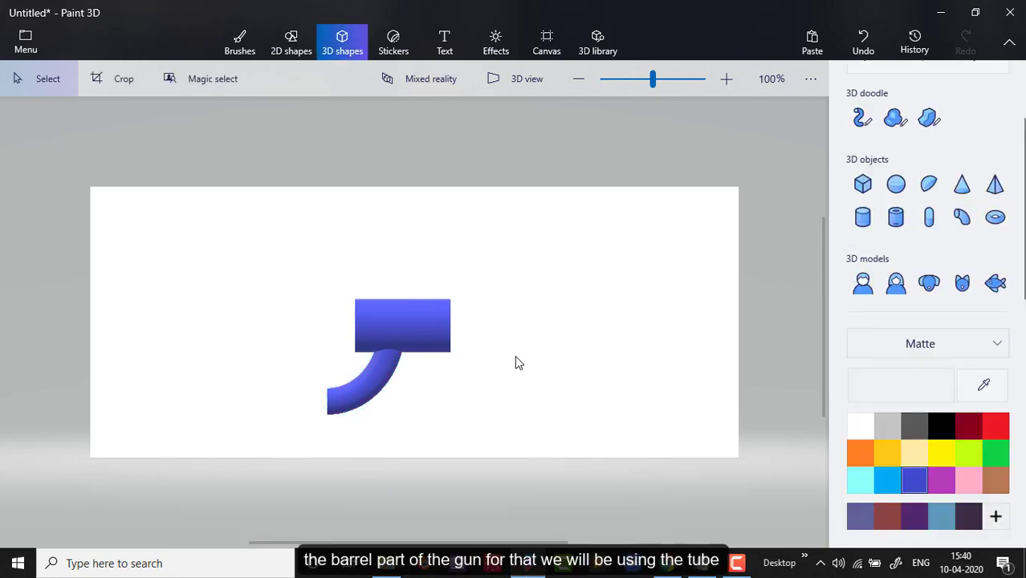
Add a long thin tube, rotate it 90° about the Z axis, and attach it to the upper right end of the cylinder.
click(898, 217)
drag(570, 266, 591, 391)
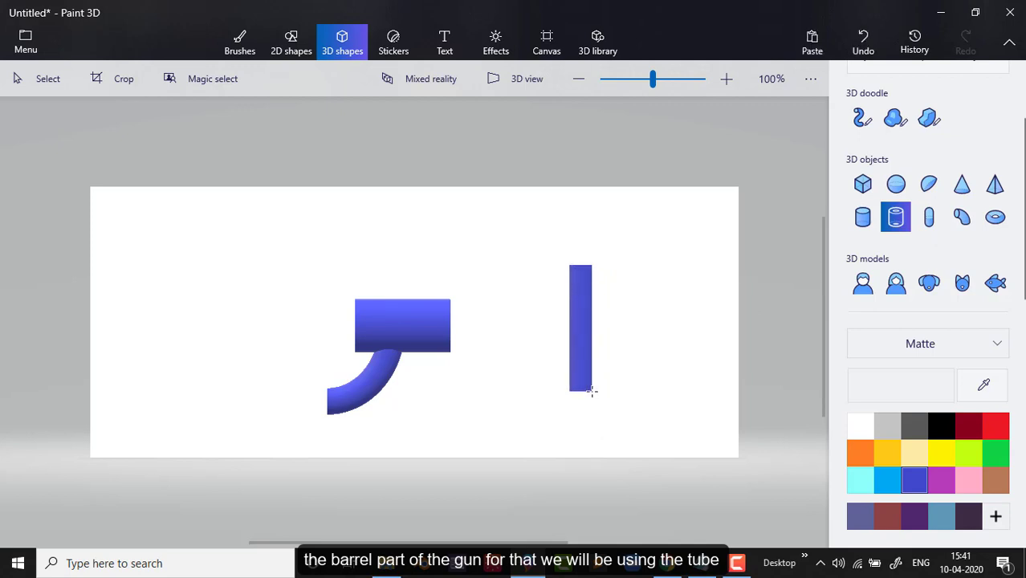
click(572, 305)
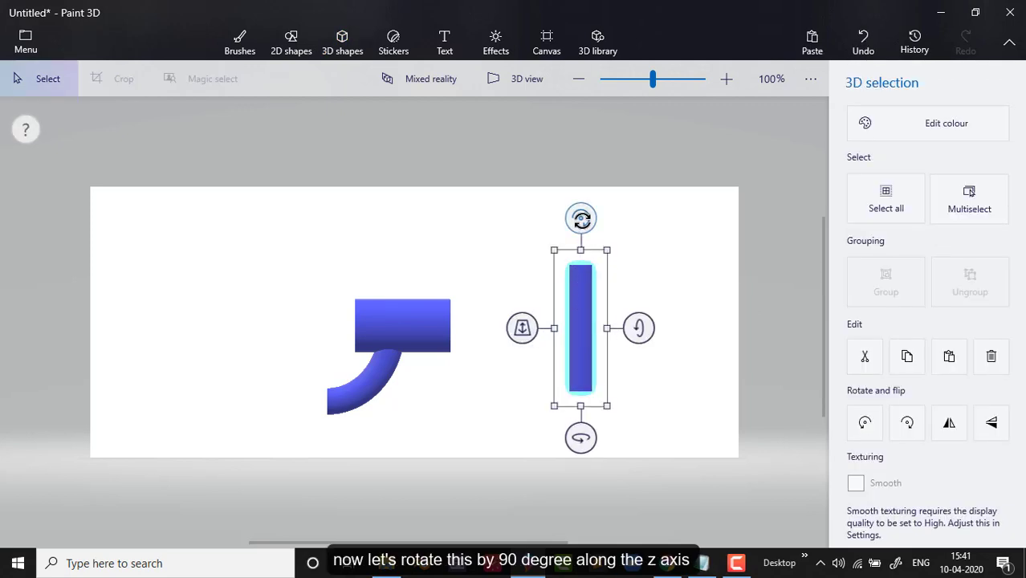
drag(581, 219, 531, 329)
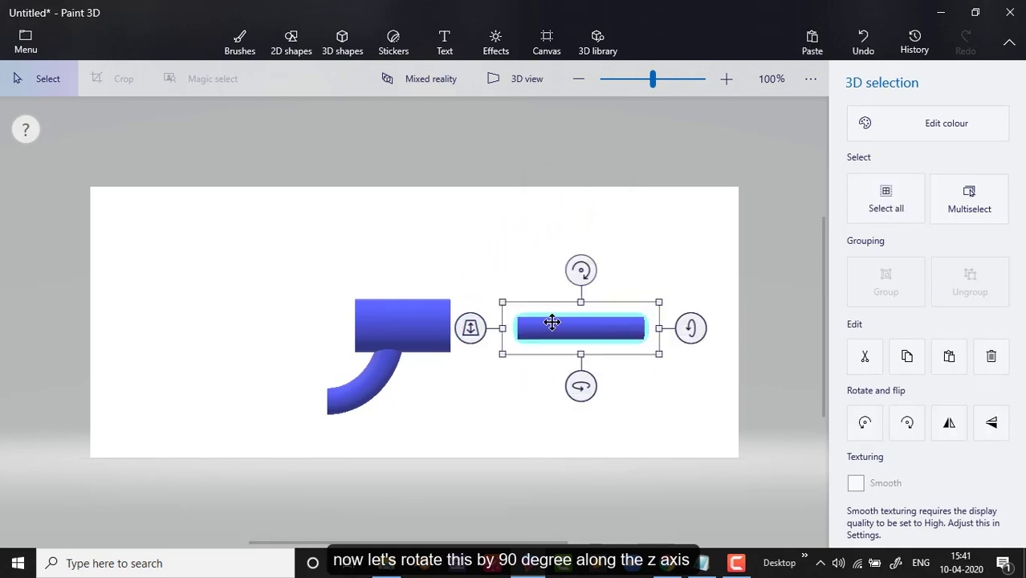
drag(550, 323, 481, 307)
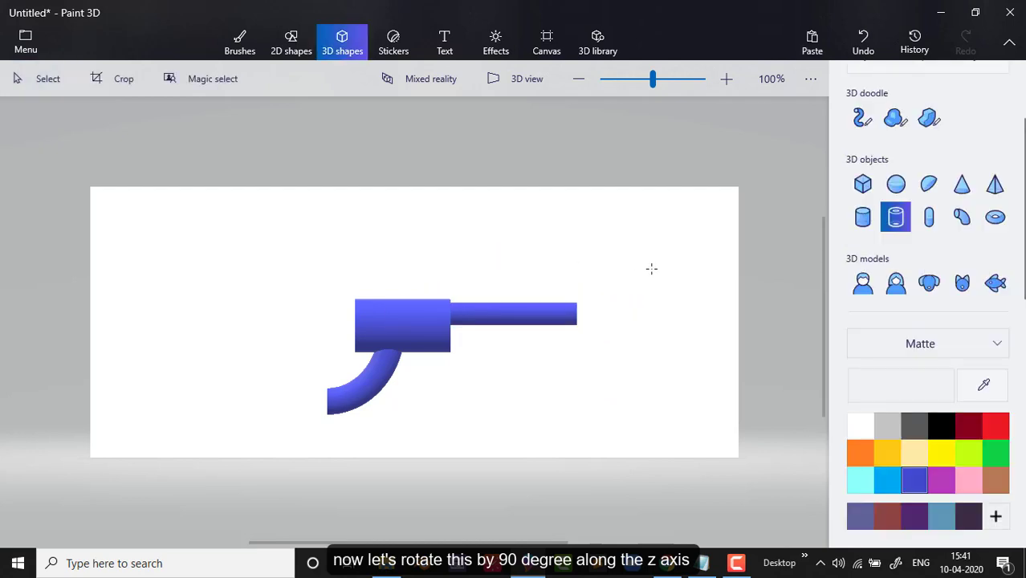
Add a second similar tube, rotate it 90° about the Z axis, and place it directly below the first barrel tube.
drag(636, 263, 655, 384)
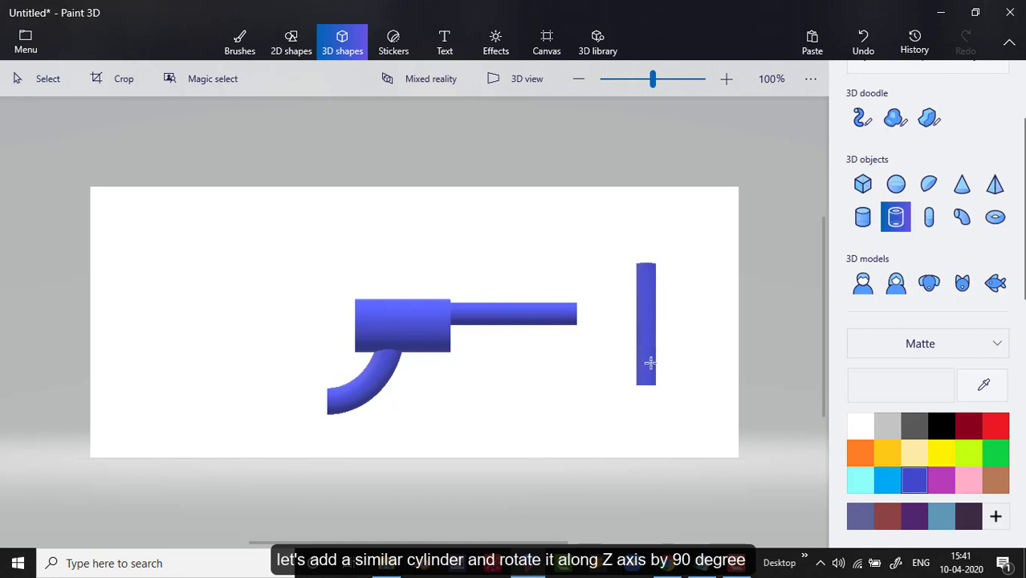
click(632, 308)
drag(646, 215, 469, 327)
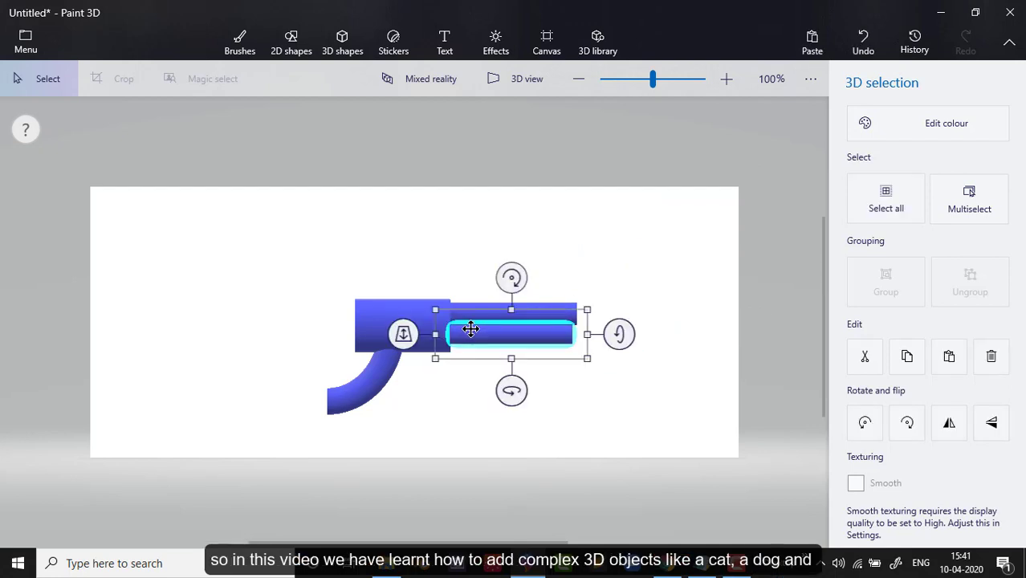
click(572, 258)
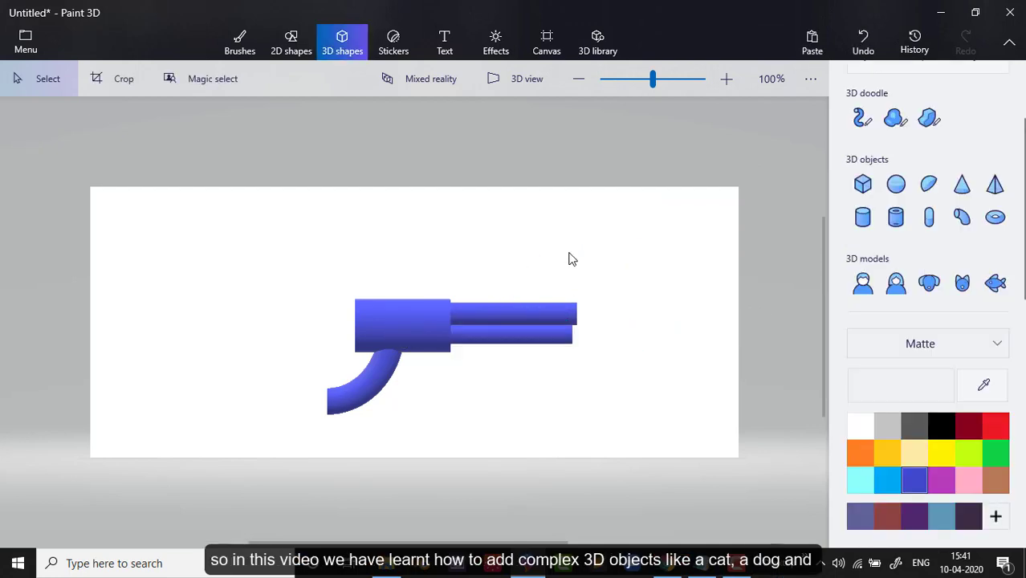